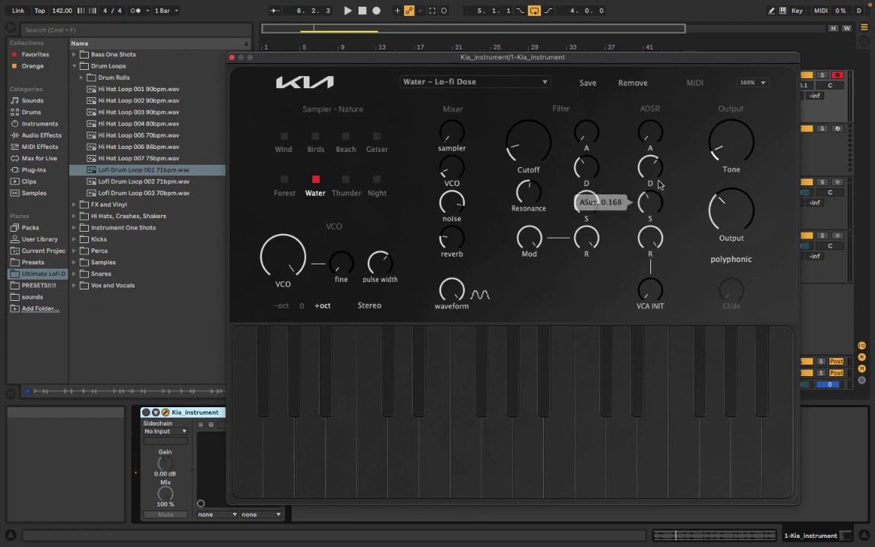
- Reposition the Kia plugin window so the arrangement stays visible
{"action": "left_click_drag", "start_coordinate": [559, 60], "coordinate": [535, 51]}
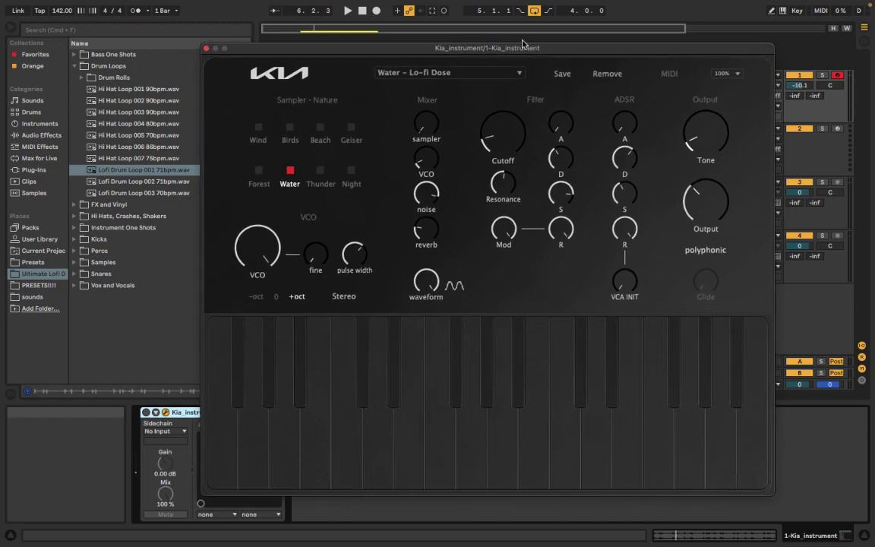
{"action": "left_click_drag", "start_coordinate": [531, 49], "coordinate": [513, 53]}
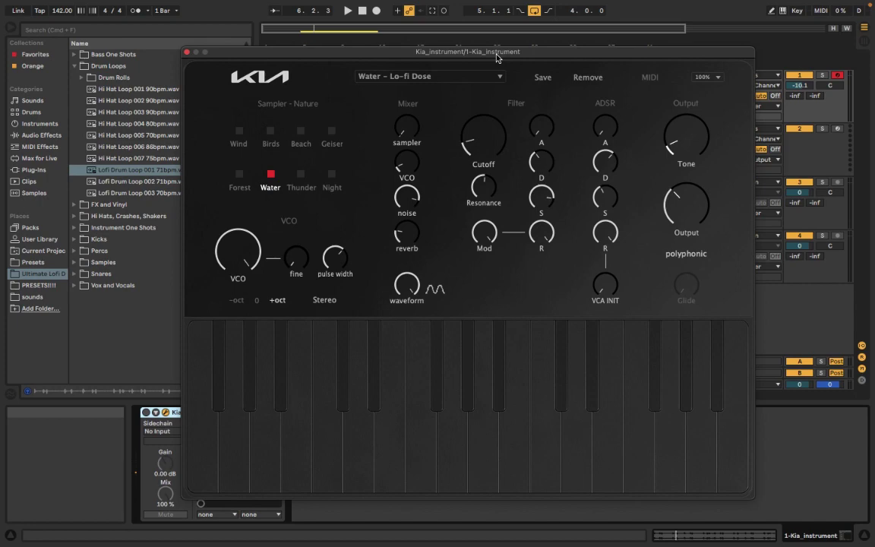
{"action": "mouse_move", "coordinate": [496, 57]}
{"action": "left_mouse_down"}
{"action": "mouse_move", "coordinate": [462, 115]}
{"action": "mouse_move", "coordinate": [559, 35]}
{"action": "left_mouse_up"}
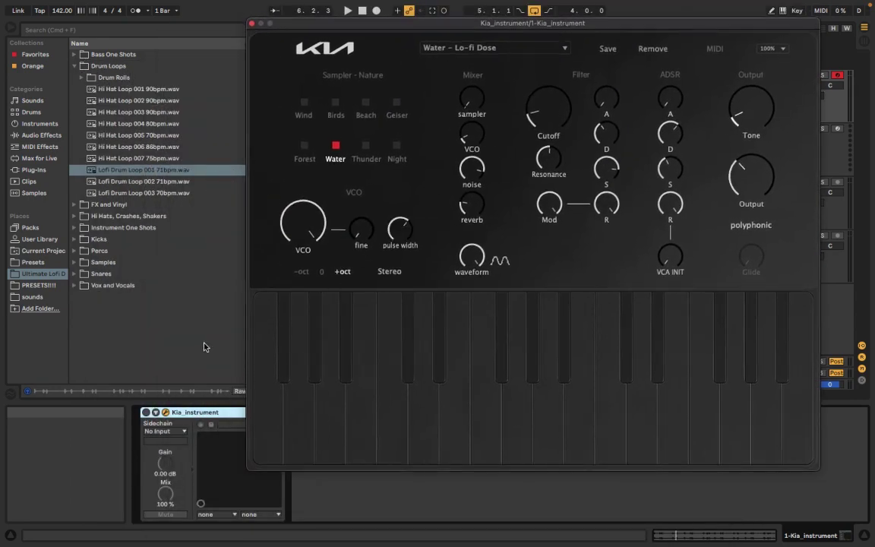
{"action": "left_click", "coordinate": [173, 372]}
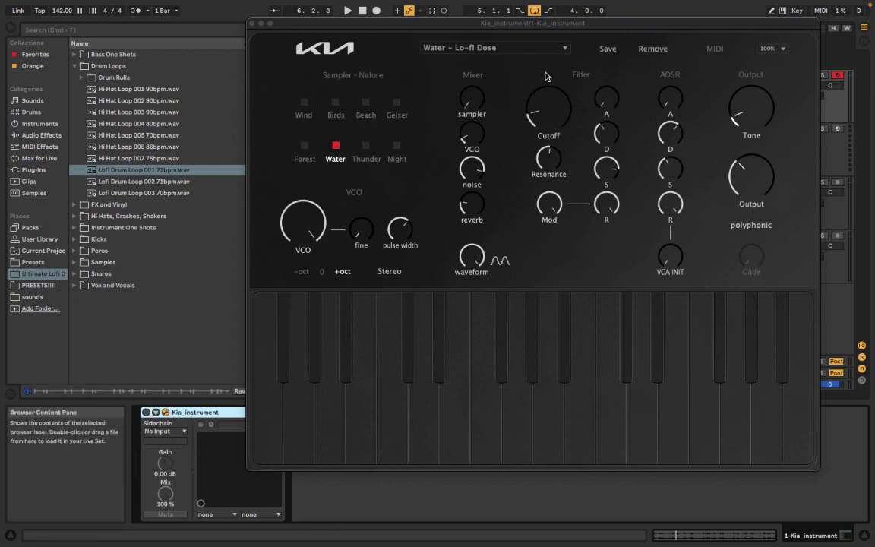
{"action": "left_click_drag", "start_coordinate": [588, 23], "coordinate": [645, 23]}
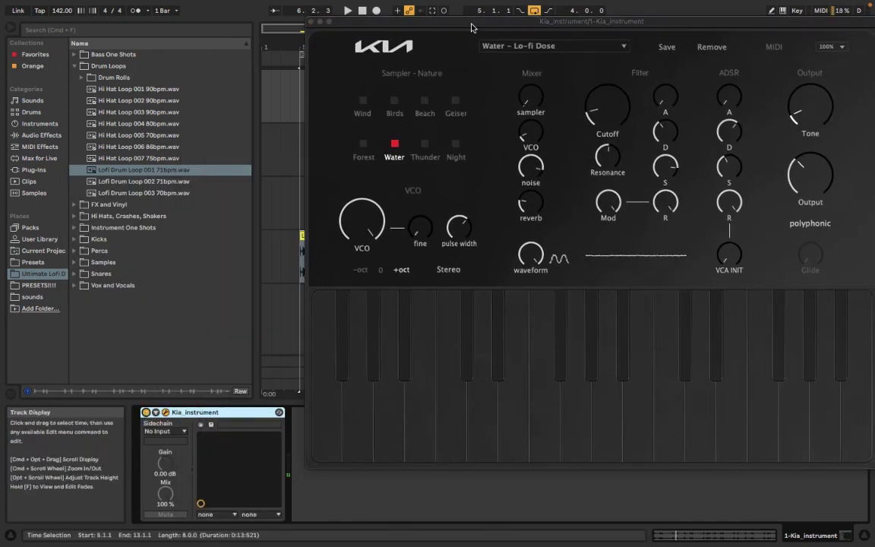
{"action": "left_click_drag", "start_coordinate": [424, 23], "coordinate": [373, 46]}
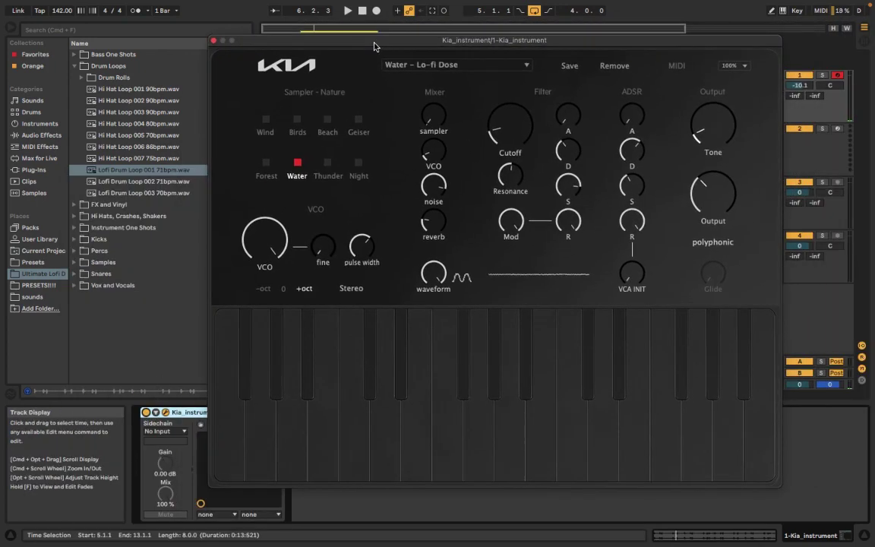
- Browse Kia's preset list without changing the preset
{"action": "left_click", "coordinate": [450, 66]}
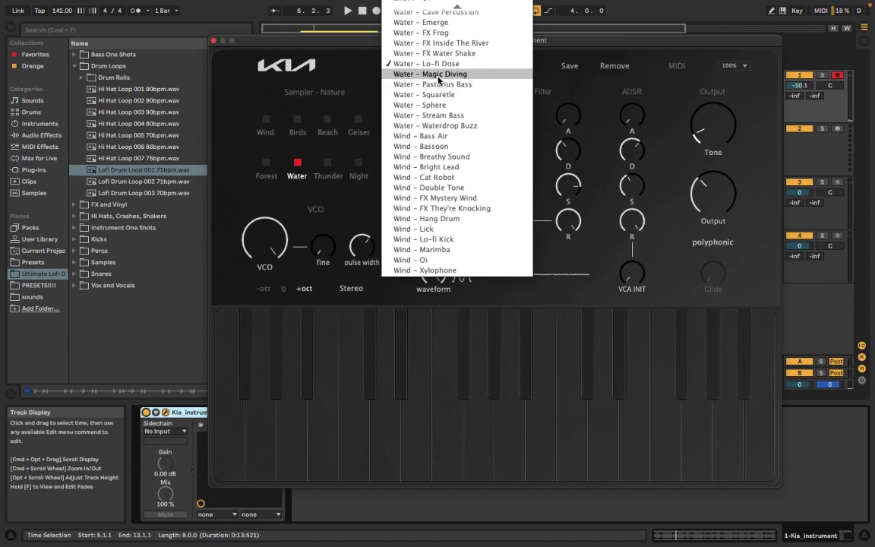
{"action": "scroll", "coordinate": [439, 79], "scroll_direction": "up", "scroll_amount": 3}
{"action": "scroll", "coordinate": [439, 79], "scroll_direction": "up", "scroll_amount": 3}
{"action": "scroll", "coordinate": [439, 80], "scroll_direction": "up", "scroll_amount": 10}
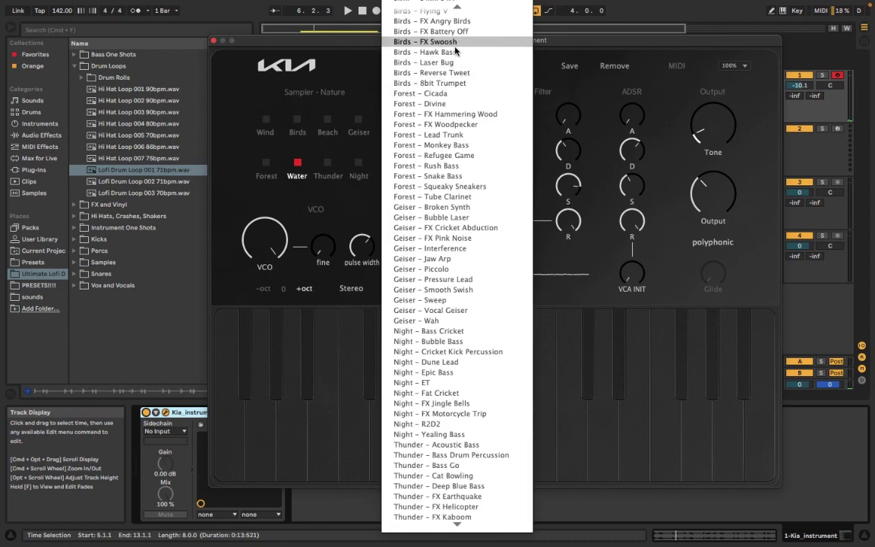
{"action": "scroll", "coordinate": [448, 76], "scroll_direction": "up", "scroll_amount": 10}
{"action": "scroll", "coordinate": [459, 84], "scroll_direction": "down", "scroll_amount": 15}
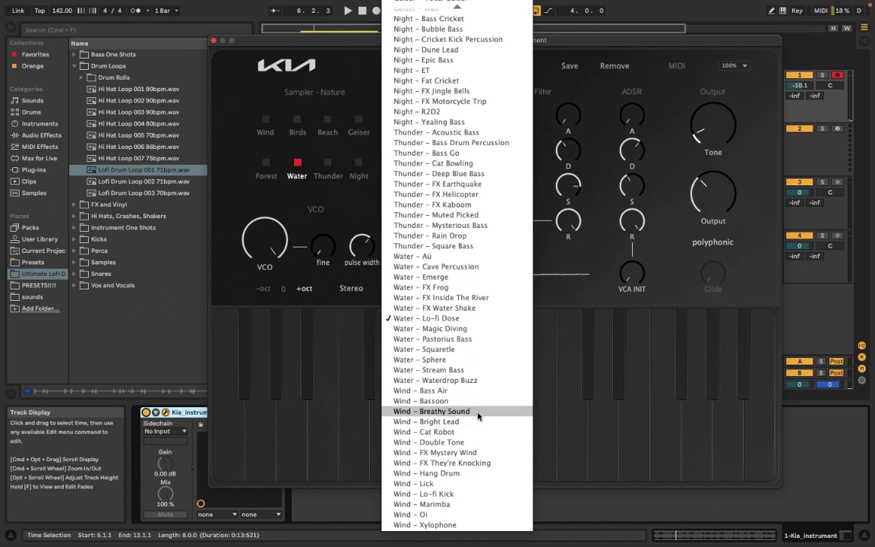
{"action": "scroll", "coordinate": [466, 313], "scroll_direction": "up", "scroll_amount": 1}
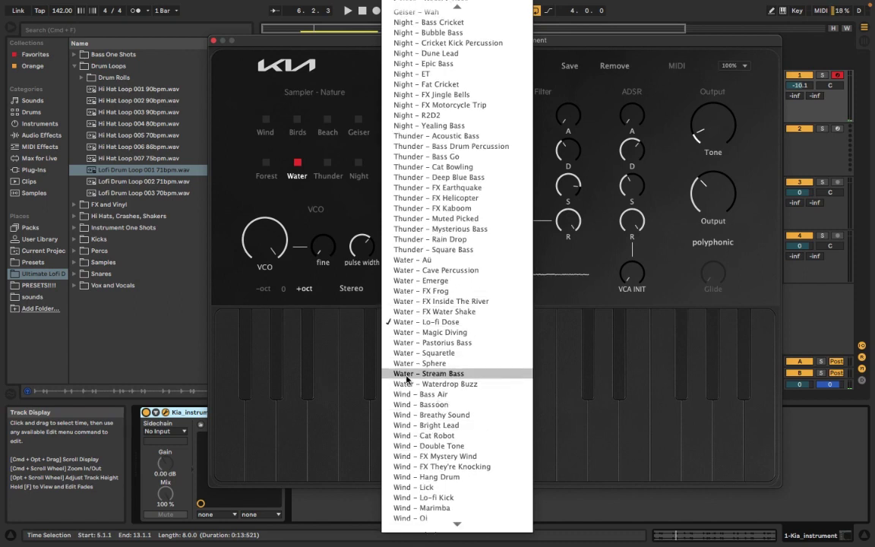
{"action": "scroll", "coordinate": [408, 348], "scroll_direction": "up", "scroll_amount": 8}
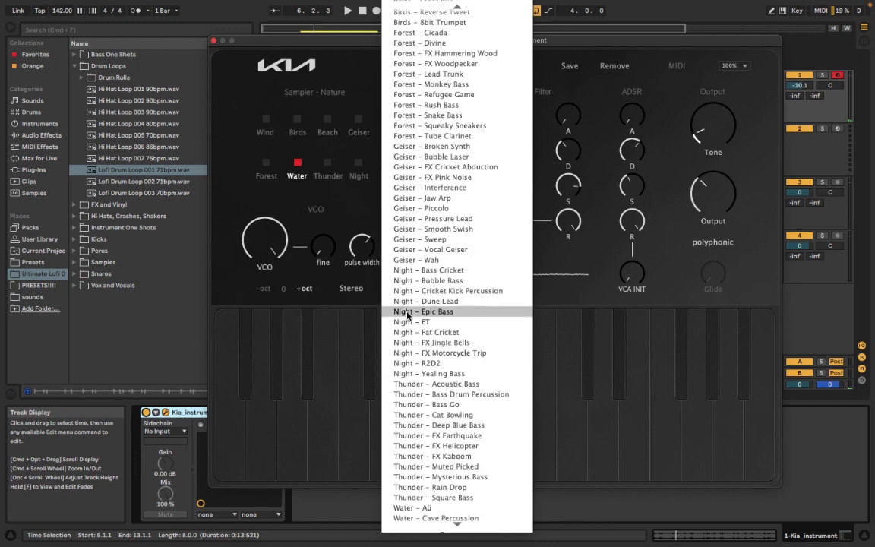
{"action": "scroll", "coordinate": [409, 304], "scroll_direction": "up", "scroll_amount": 5}
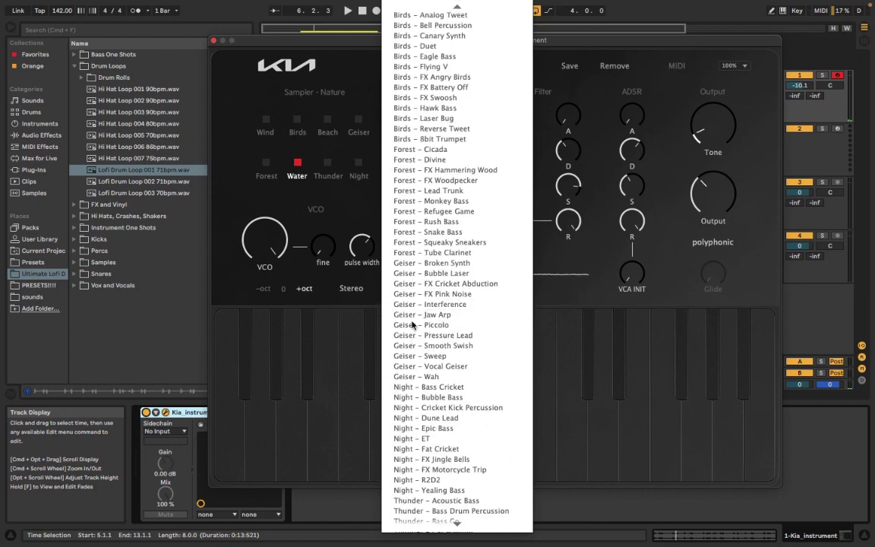
{"action": "scroll", "coordinate": [408, 304], "scroll_direction": "up", "scroll_amount": 1}
{"action": "scroll", "coordinate": [407, 289], "scroll_direction": "up", "scroll_amount": 2}
{"action": "scroll", "coordinate": [407, 281], "scroll_direction": "up", "scroll_amount": 3}
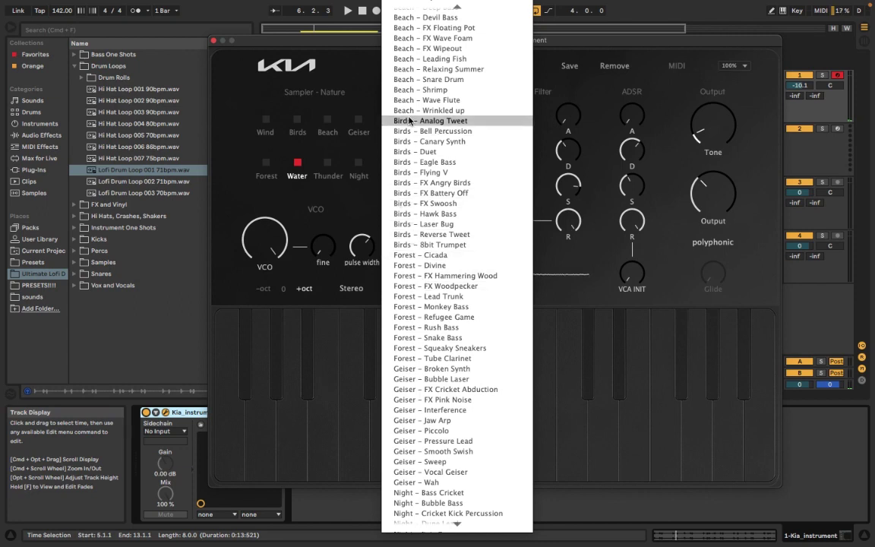
{"action": "scroll", "coordinate": [397, 129], "scroll_direction": "up", "scroll_amount": 2}
{"action": "scroll", "coordinate": [397, 189], "scroll_direction": "down", "scroll_amount": 7}
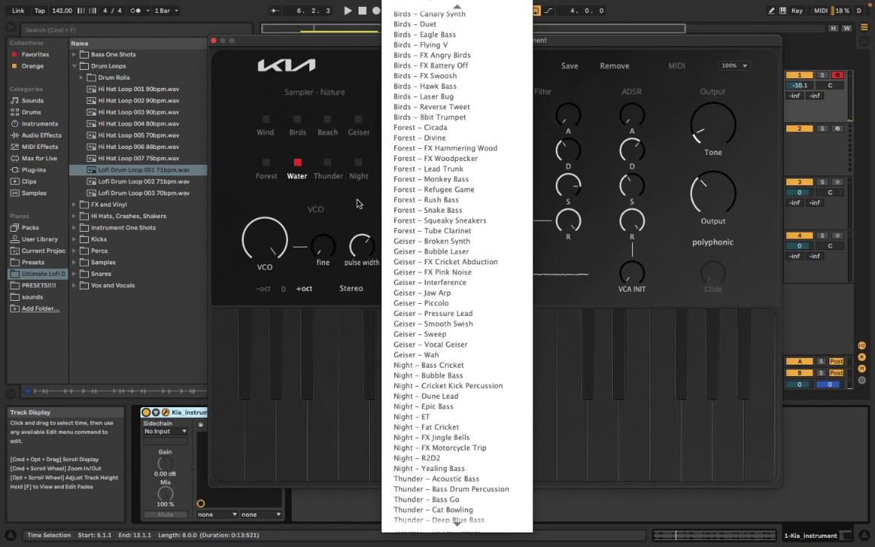
{"action": "left_click", "coordinate": [360, 204]}
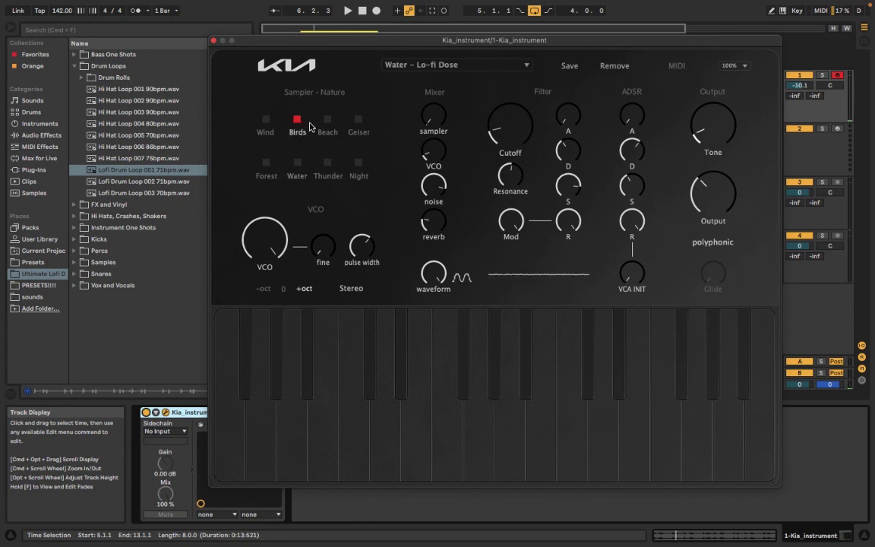
- Audition the Beach, Night and Forest samples, returning to Water on Water – Lo-fi Dose
{"action": "left_click", "coordinate": [328, 123]}
{"action": "left_click", "coordinate": [298, 164]}
{"action": "left_click", "coordinate": [451, 66]}
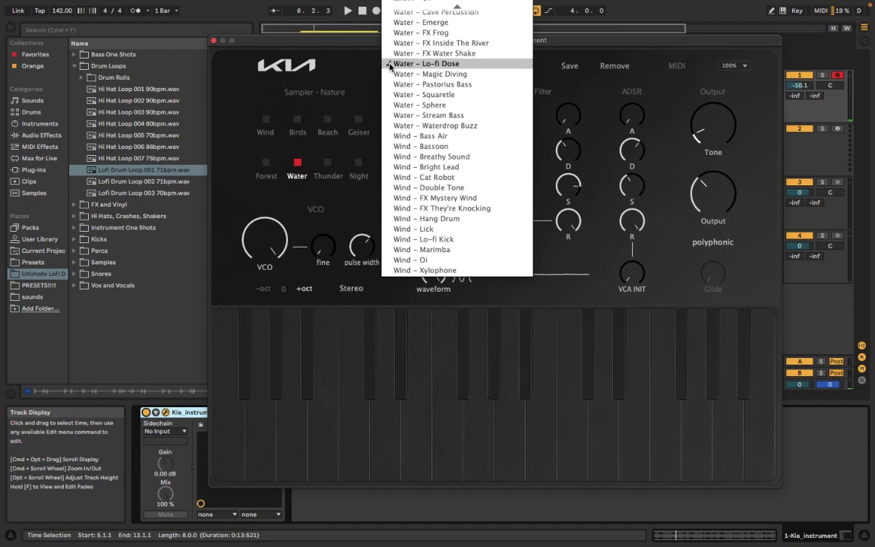
{"action": "left_click", "coordinate": [426, 64]}
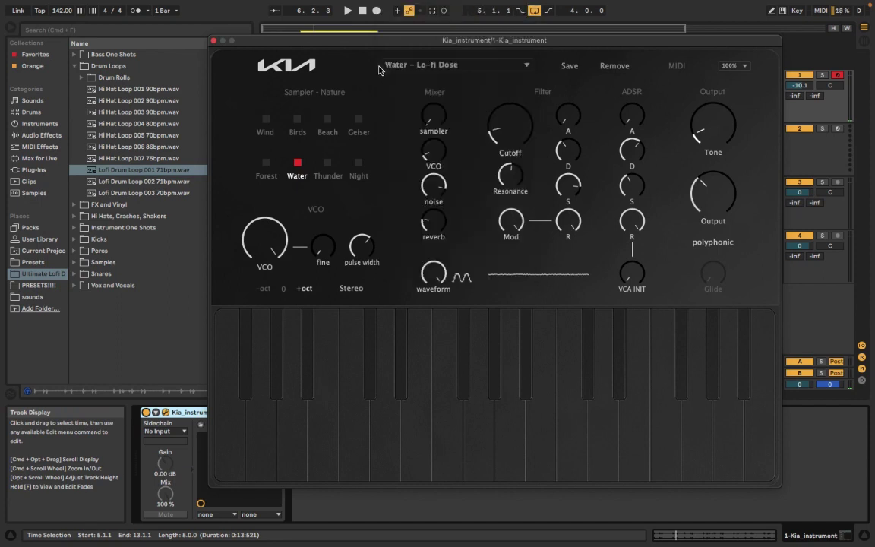
{"action": "left_click", "coordinate": [358, 164]}
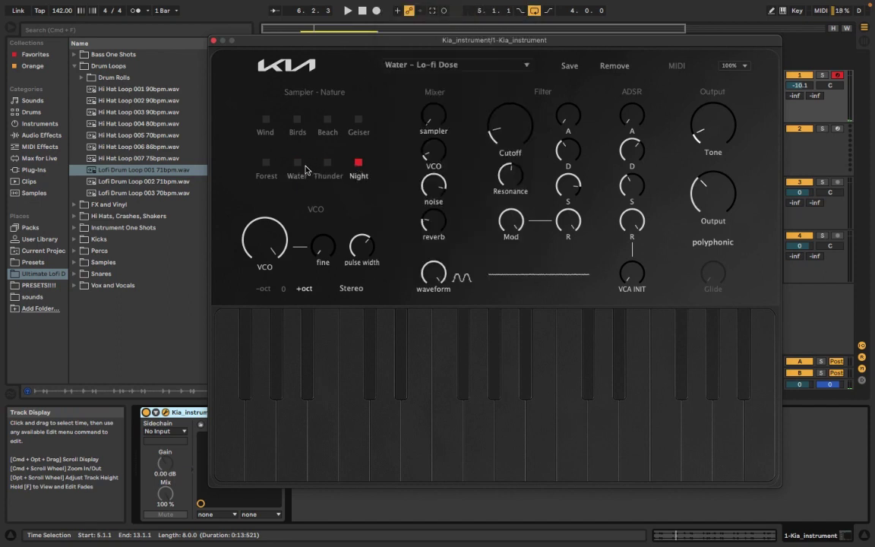
{"action": "left_click", "coordinate": [266, 164]}
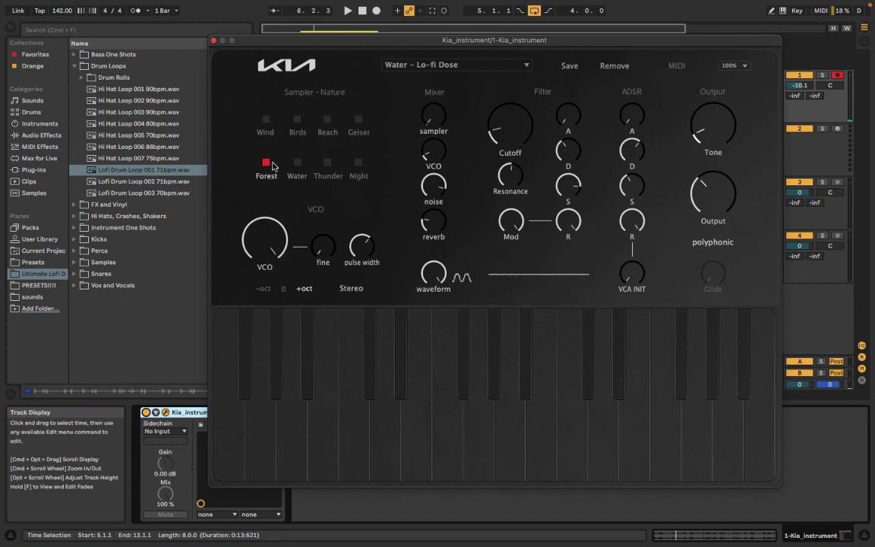
{"action": "left_click", "coordinate": [297, 164]}
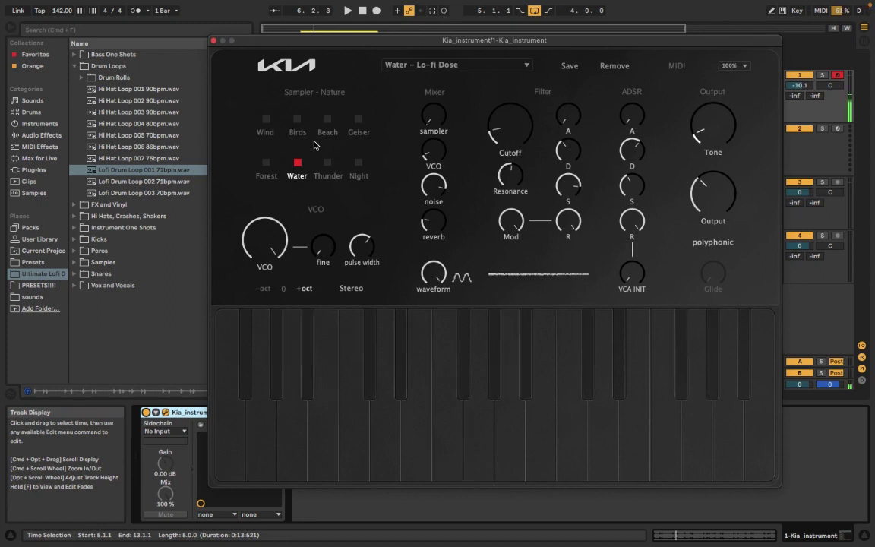
- Switch Kia's nature sample to Wind, keeping the Water – Lo-fi Dose preset
{"action": "left_click", "coordinate": [525, 66]}
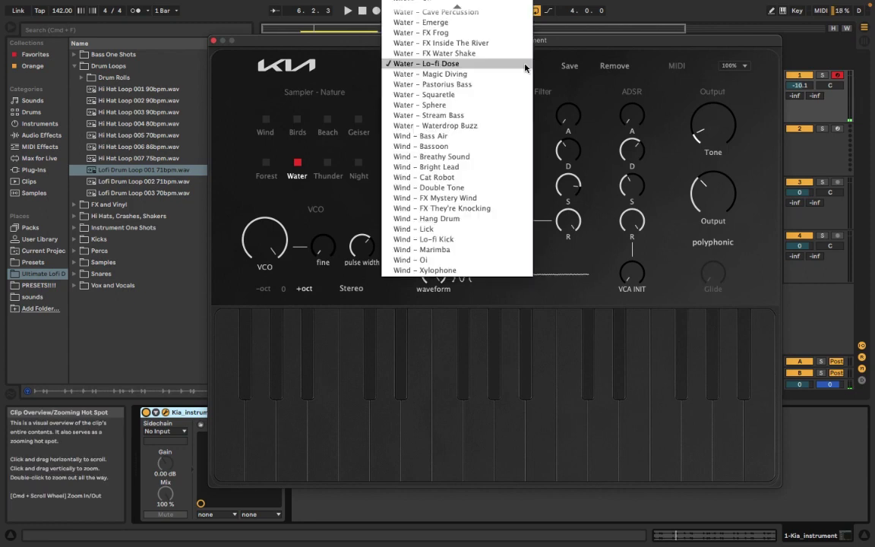
{"action": "left_click", "coordinate": [526, 67]}
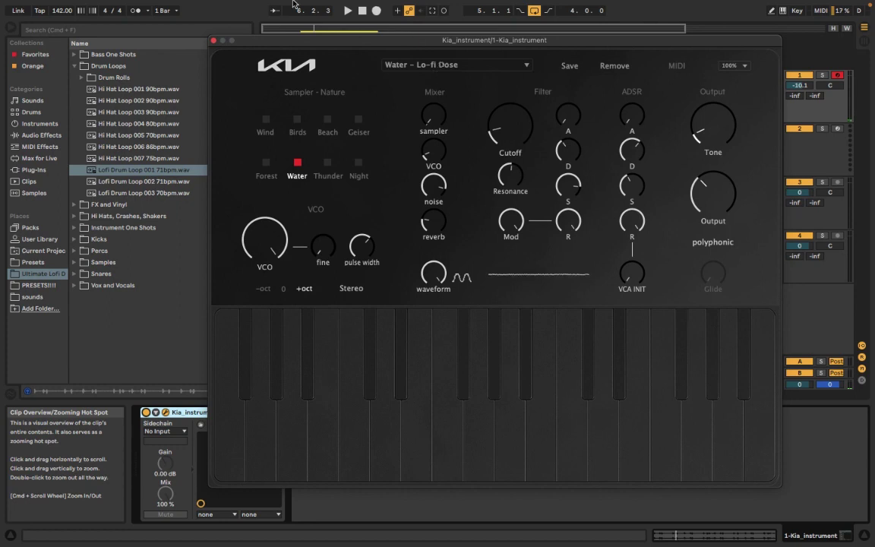
{"action": "left_click", "coordinate": [267, 120]}
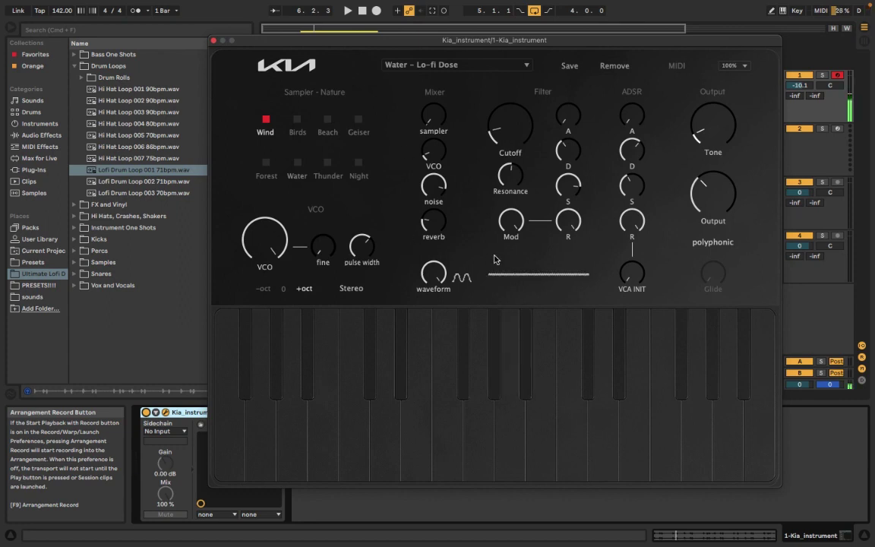
- Load the Wind – Bright Lead preset and switch the nature sample to Geiser
{"action": "left_click", "coordinate": [419, 65]}
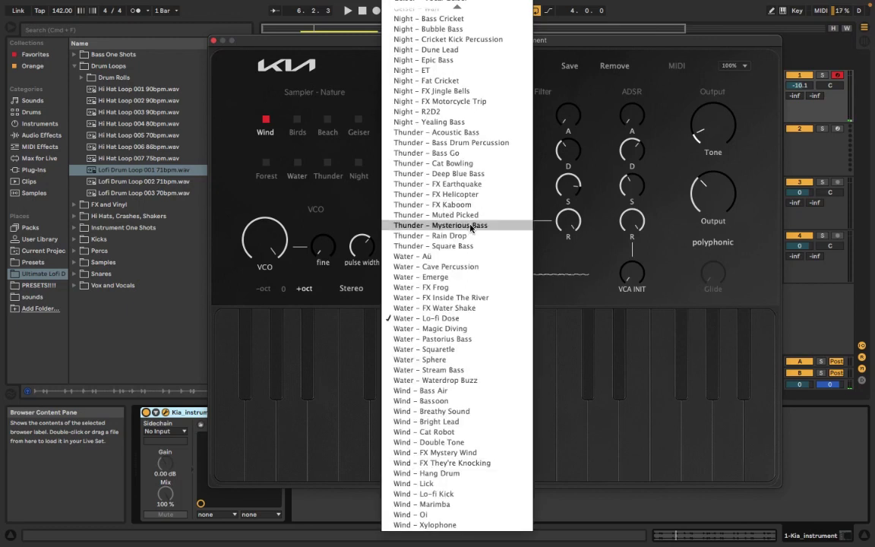
{"action": "left_click", "coordinate": [485, 430]}
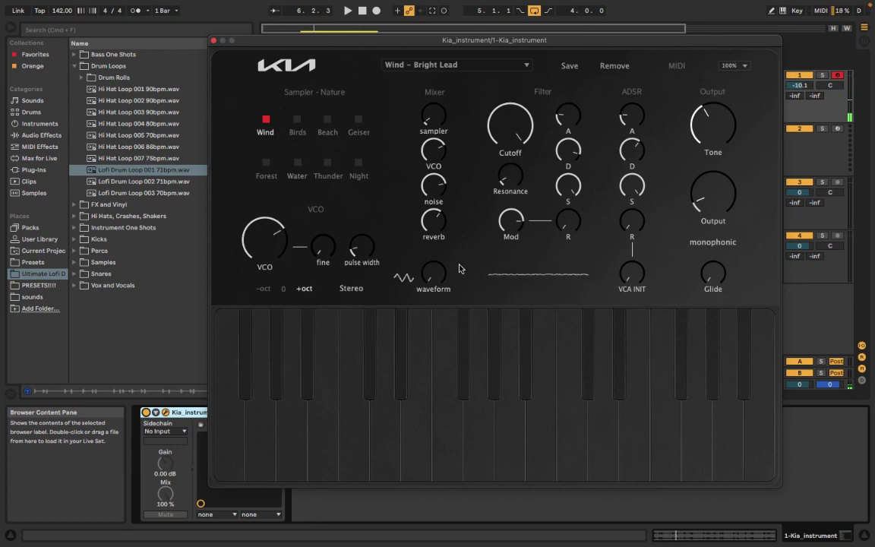
{"action": "left_click", "coordinate": [358, 120]}
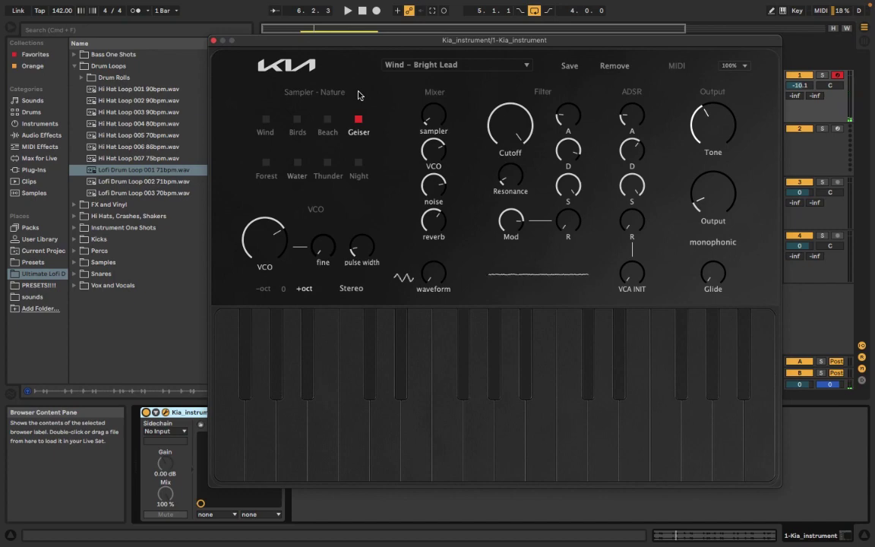
- Try Beach – FX Wipeout and Thunder – FX Helicopter, then load Water – Cave Percussion
{"action": "left_click", "coordinate": [383, 64]}
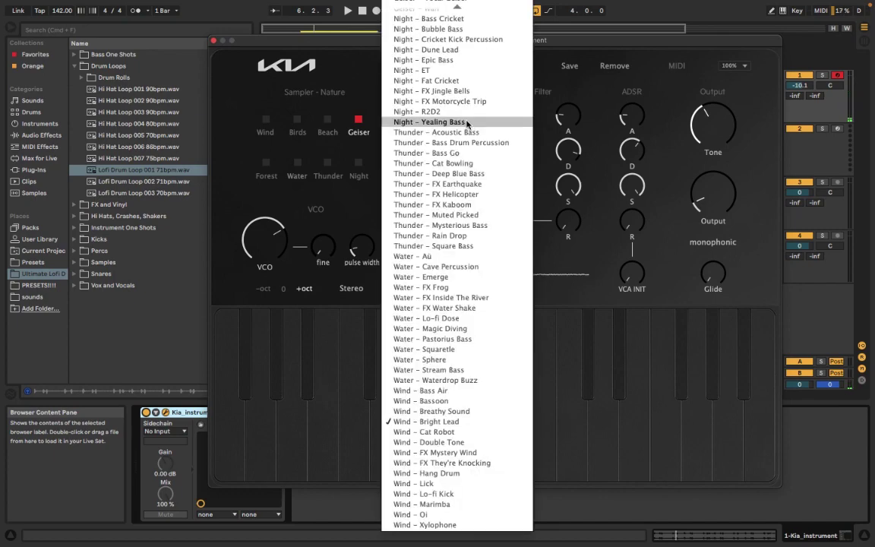
{"action": "scroll", "coordinate": [467, 123], "scroll_direction": "up", "scroll_amount": 10}
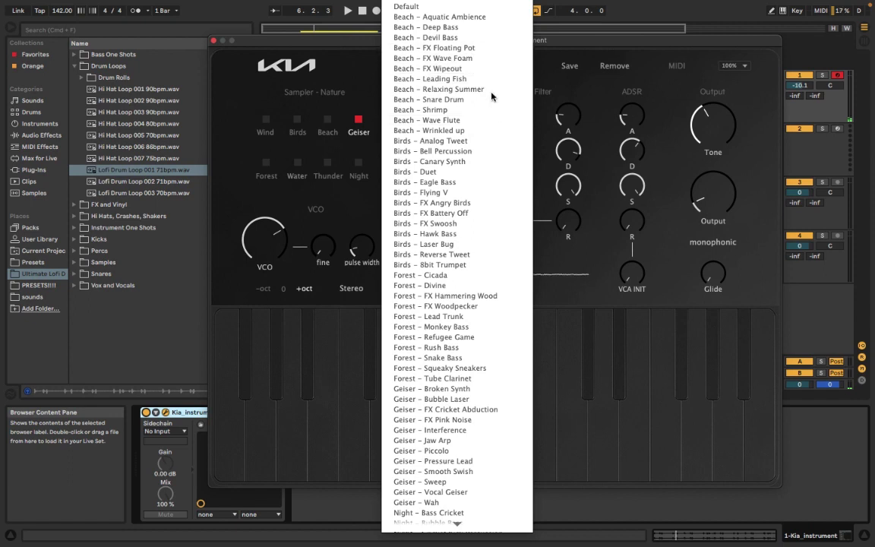
{"action": "left_click", "coordinate": [492, 69]}
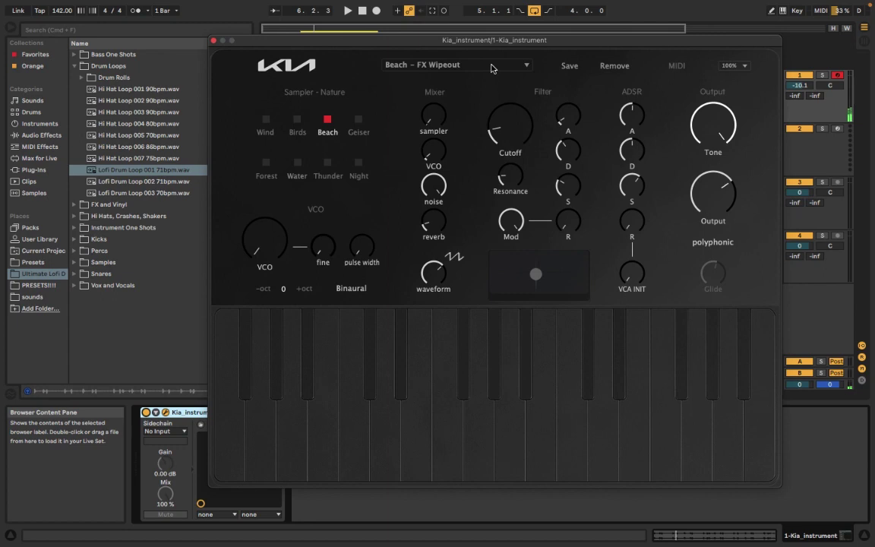
{"action": "left_click", "coordinate": [491, 69]}
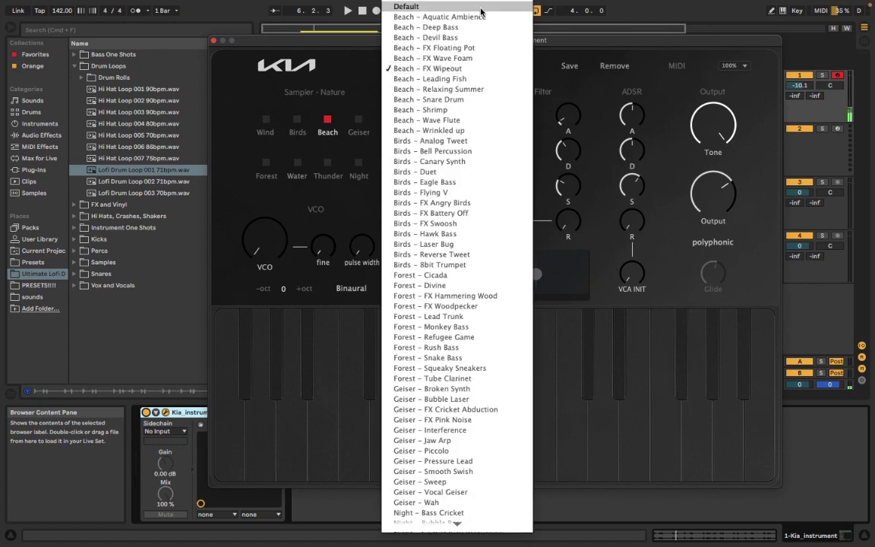
{"action": "scroll", "coordinate": [494, 158], "scroll_direction": "down", "scroll_amount": 10}
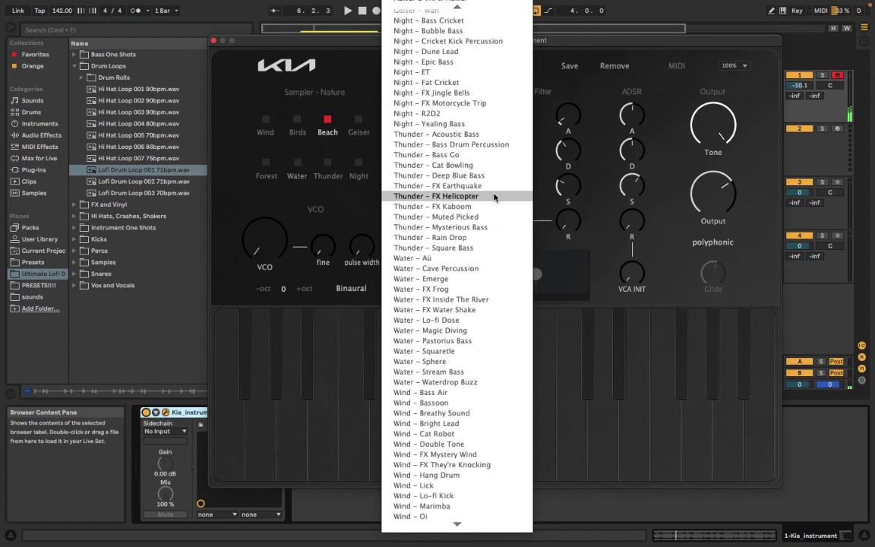
{"action": "left_click", "coordinate": [495, 198]}
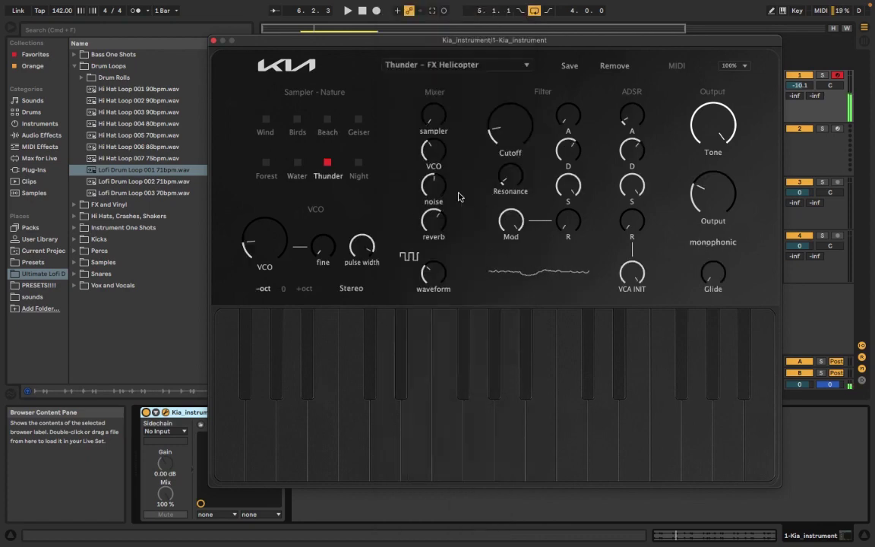
{"action": "left_click", "coordinate": [472, 67]}
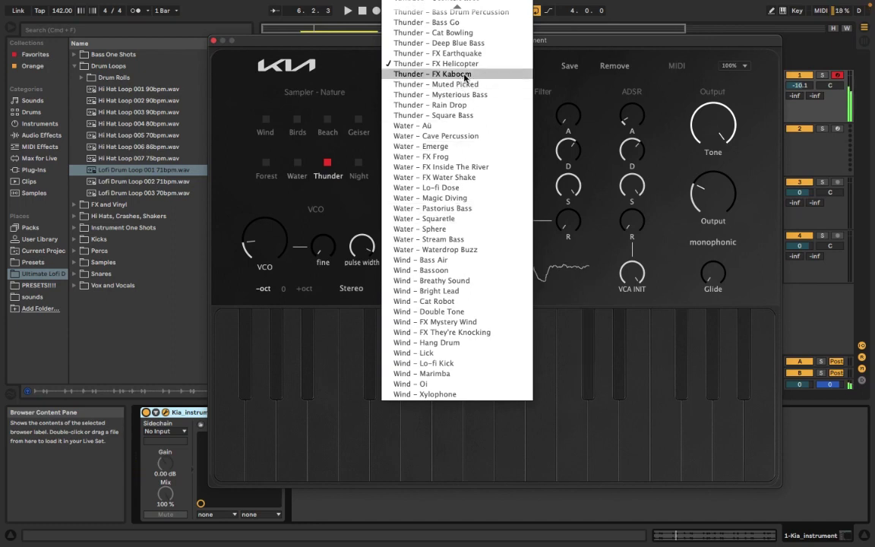
{"action": "left_click", "coordinate": [501, 138]}
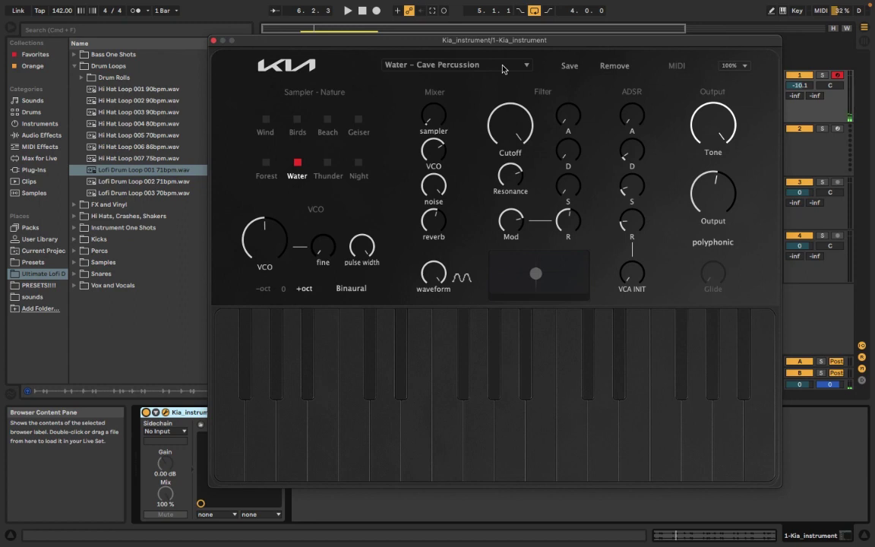
- Audition the Forest and Birds samples, settling on Beach
{"action": "left_click", "coordinate": [266, 164]}
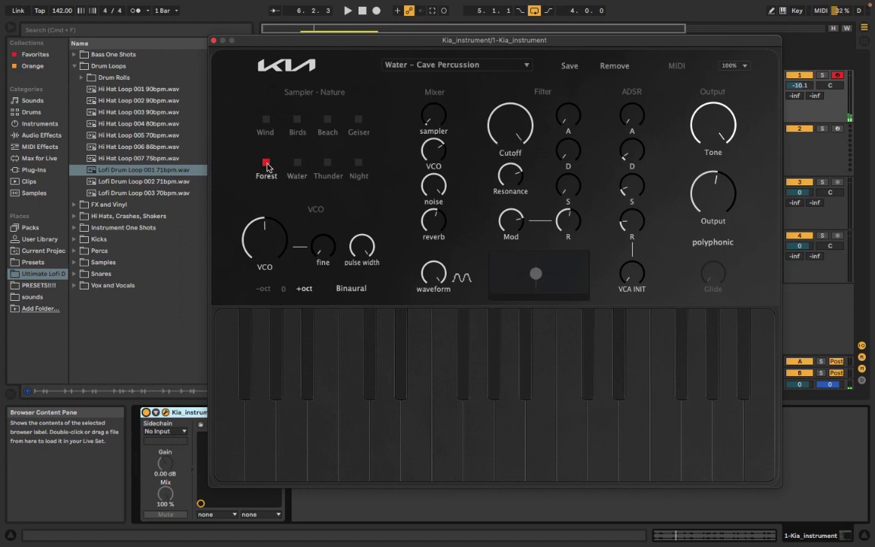
{"action": "left_click", "coordinate": [298, 120]}
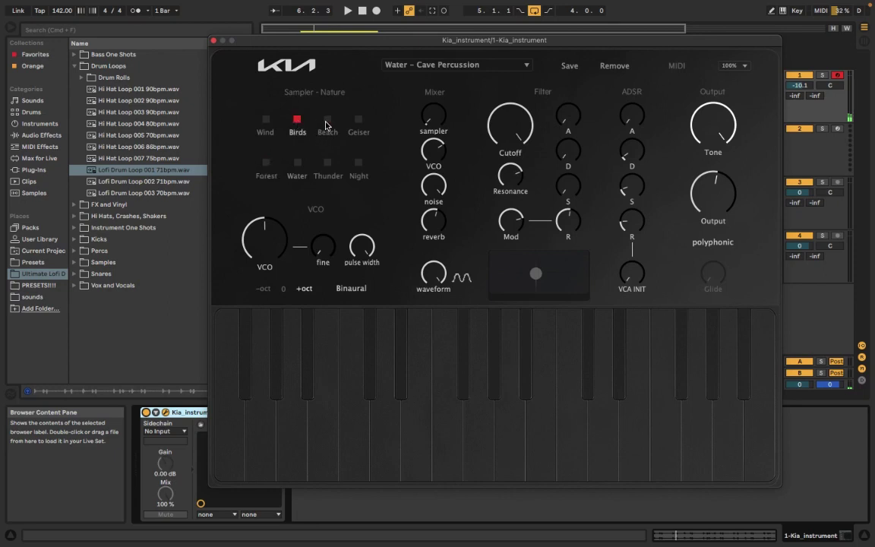
{"action": "left_click", "coordinate": [327, 121]}
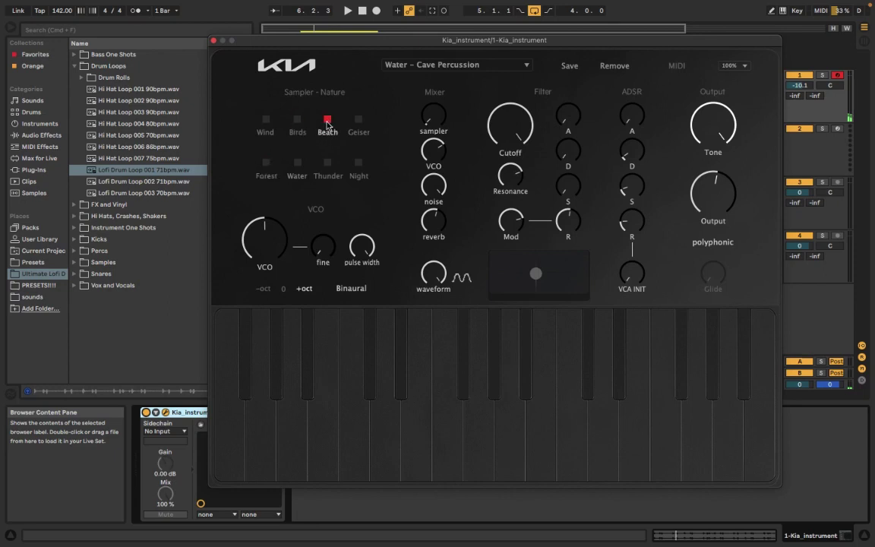
- Load the Wind – Xylophone preset from the bottom of Kia's preset list
{"action": "left_click", "coordinate": [449, 65]}
{"action": "scroll", "coordinate": [448, 191], "scroll_direction": "up", "scroll_amount": 5}
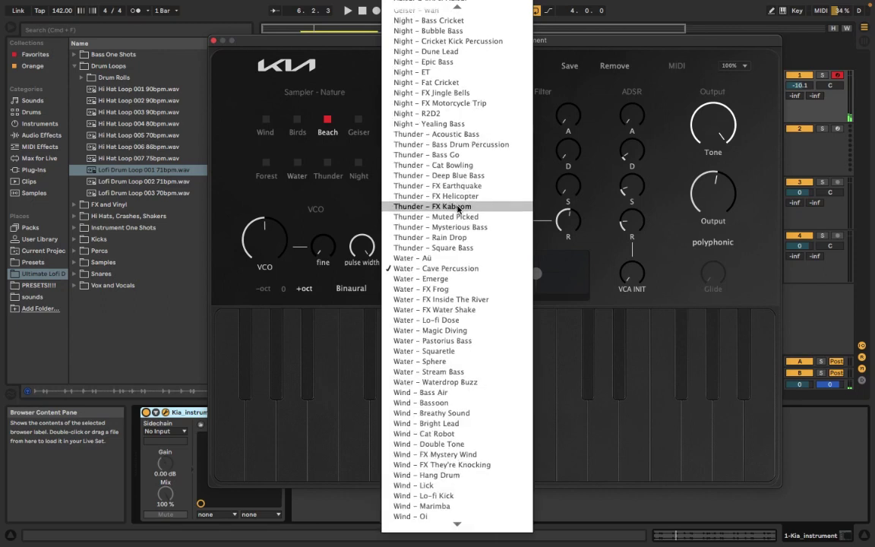
{"action": "scroll", "coordinate": [471, 281], "scroll_direction": "down", "scroll_amount": 1}
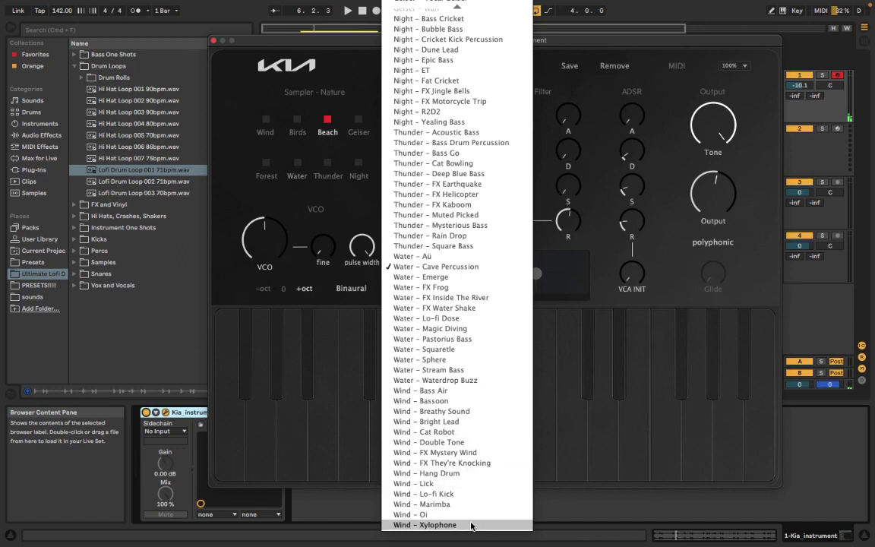
{"action": "left_click", "coordinate": [470, 525]}
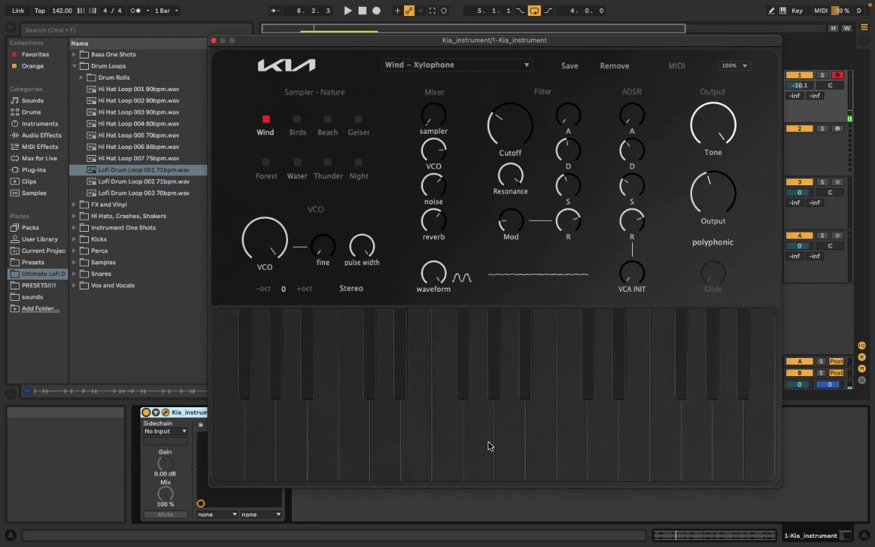
- Close the Kia window, set the Lofi Drum track to -9.4 dB, and select the Kia track
{"action": "mouse_move", "coordinate": [395, 44]}
{"action": "left_mouse_down"}
{"action": "mouse_move", "coordinate": [347, 112]}
{"action": "mouse_move", "coordinate": [298, 127]}
{"action": "left_mouse_up"}
{"action": "left_click", "coordinate": [114, 117]}
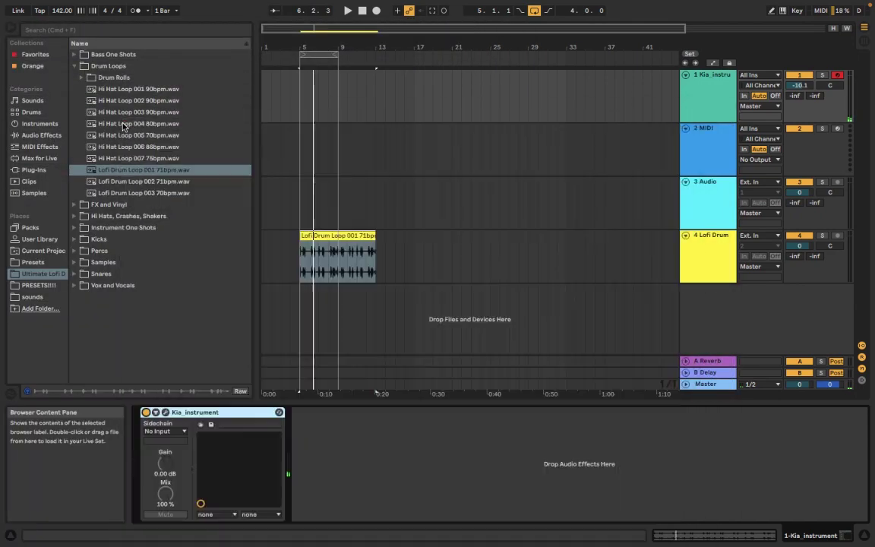
{"action": "left_click_drag", "start_coordinate": [799, 245], "coordinate": [799, 260]}
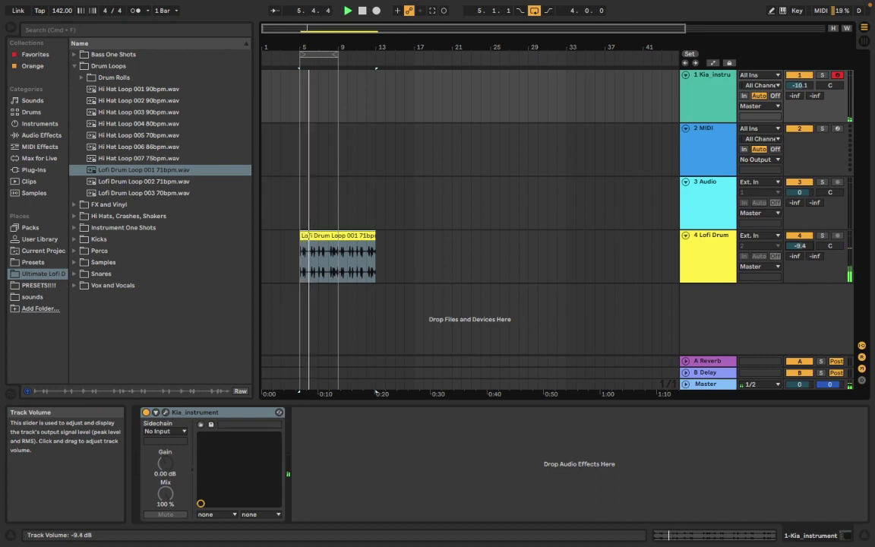
{"action": "left_click_drag", "start_coordinate": [799, 260], "coordinate": [799, 255]}
{"action": "left_click", "coordinate": [713, 115]}
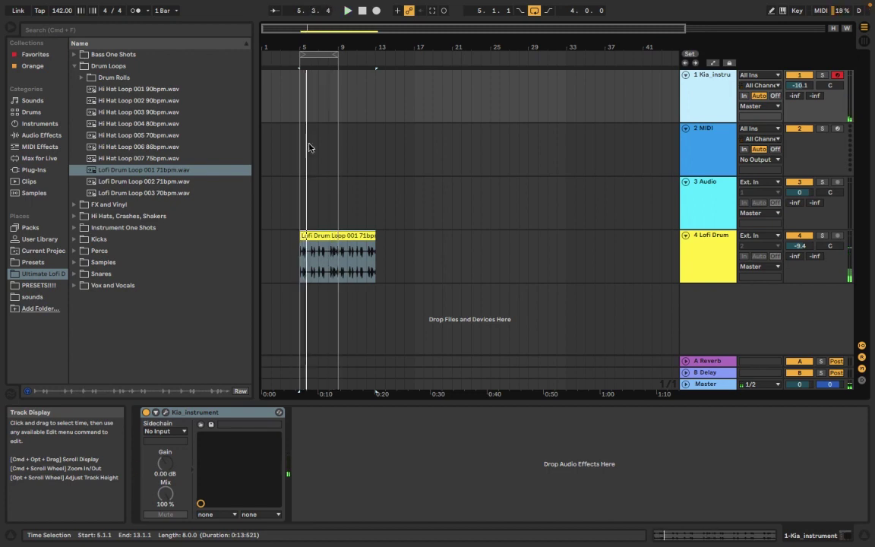
- Reopen and reposition the Kia plugin window, browsing its presets without choosing
{"action": "left_click", "coordinate": [165, 411]}
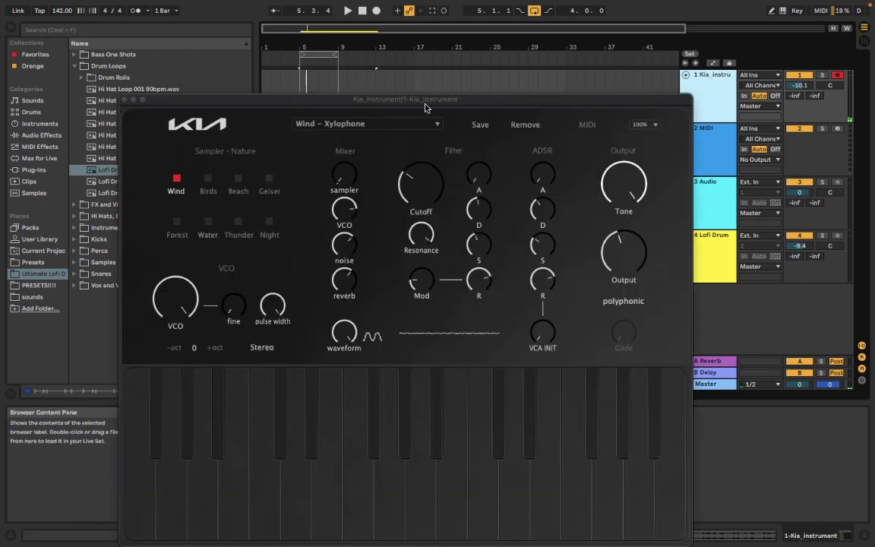
{"action": "left_click_drag", "start_coordinate": [425, 107], "coordinate": [381, 62]}
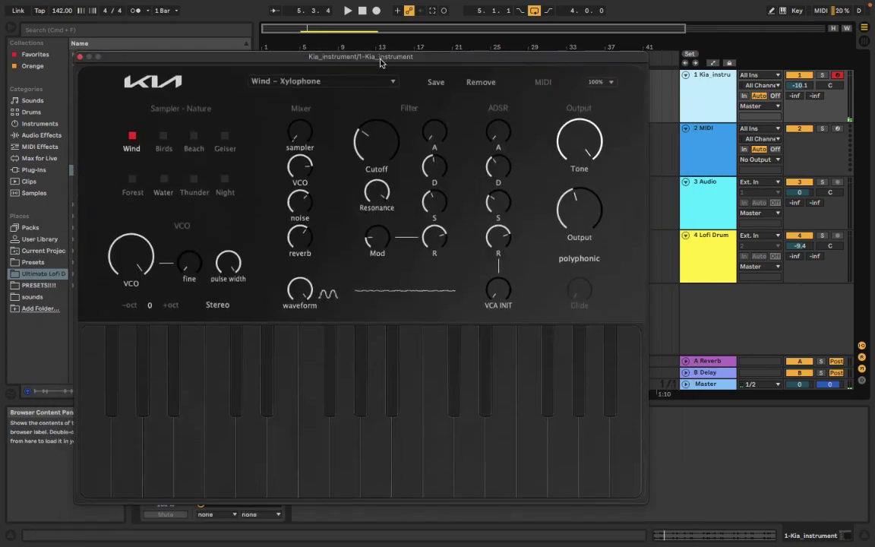
{"action": "left_click", "coordinate": [363, 80]}
{"action": "scroll", "coordinate": [348, 81], "scroll_direction": "up", "scroll_amount": 5}
{"action": "scroll", "coordinate": [349, 80], "scroll_direction": "up", "scroll_amount": 5}
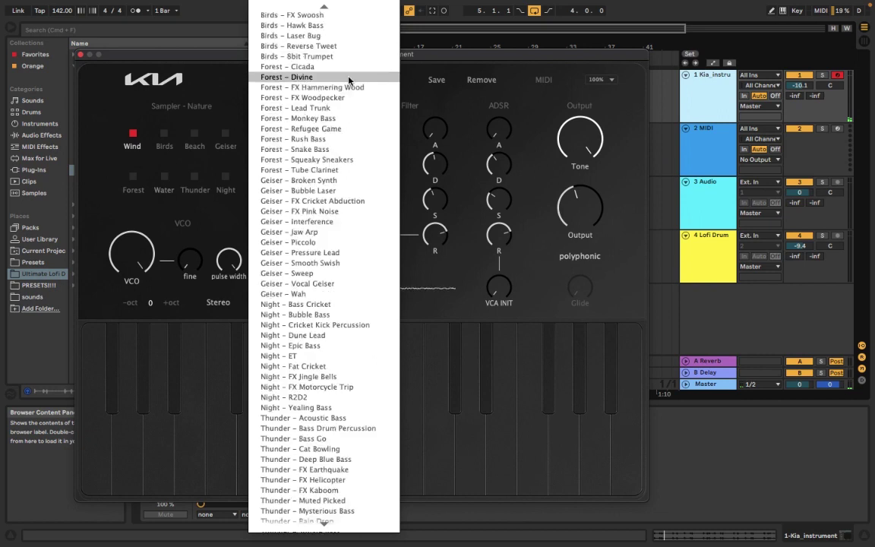
{"action": "scroll", "coordinate": [349, 80], "scroll_direction": "up", "scroll_amount": 5}
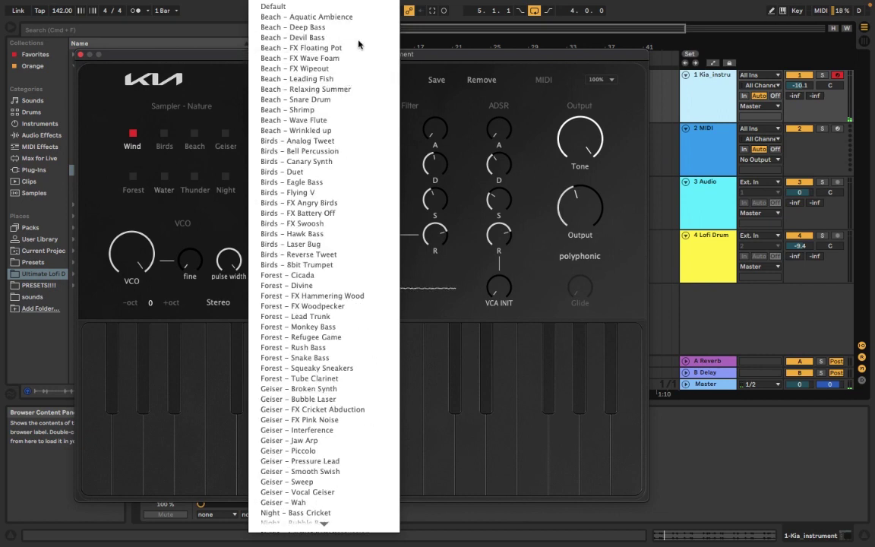
{"action": "left_click", "coordinate": [224, 190]}
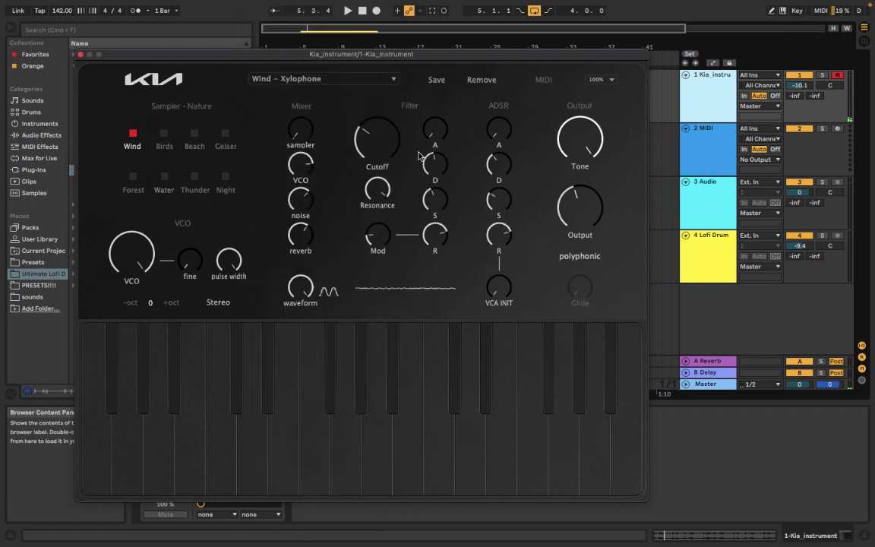
- Load the Water – Lo-fi Dose preset from the top of the preset list
{"action": "left_click", "coordinate": [348, 79]}
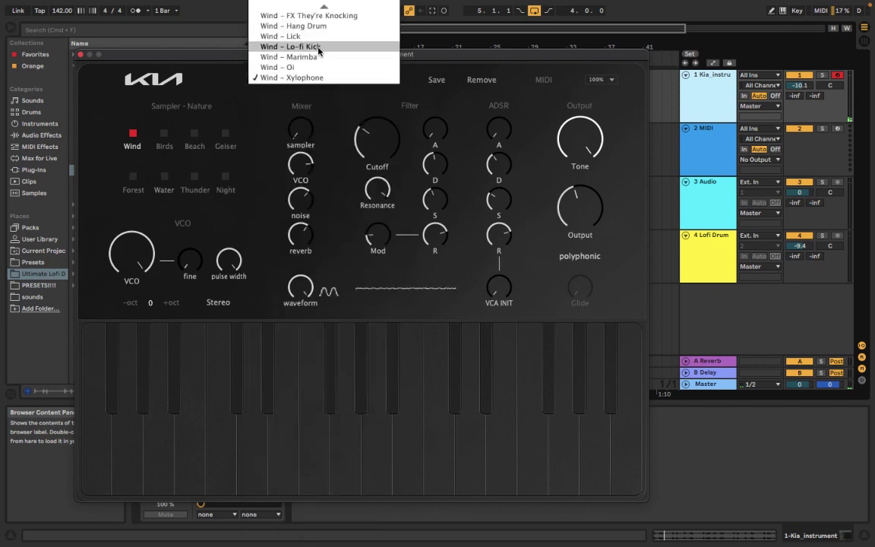
{"action": "scroll", "coordinate": [324, 55], "scroll_direction": "up", "scroll_amount": 5}
{"action": "scroll", "coordinate": [304, 169], "scroll_direction": "up", "scroll_amount": 1}
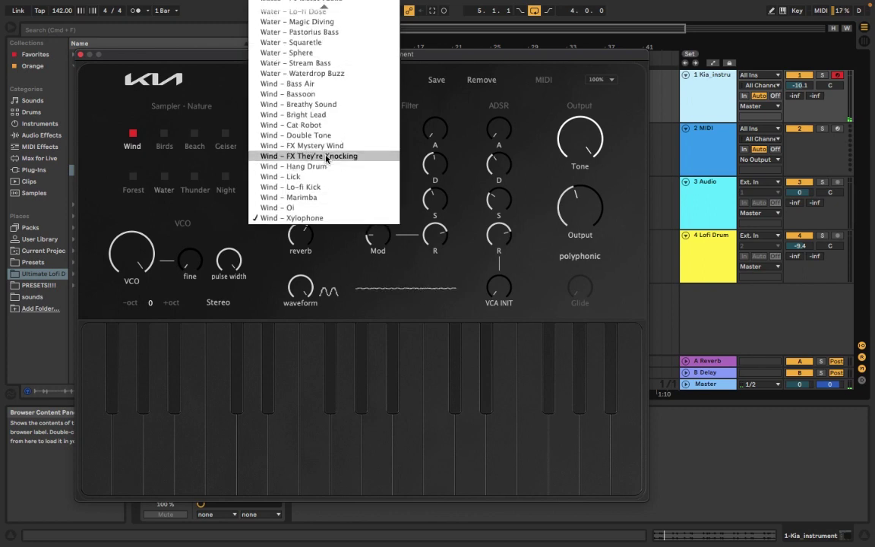
{"action": "scroll", "coordinate": [330, 171], "scroll_direction": "up", "scroll_amount": 1}
{"action": "scroll", "coordinate": [335, 165], "scroll_direction": "up", "scroll_amount": 5}
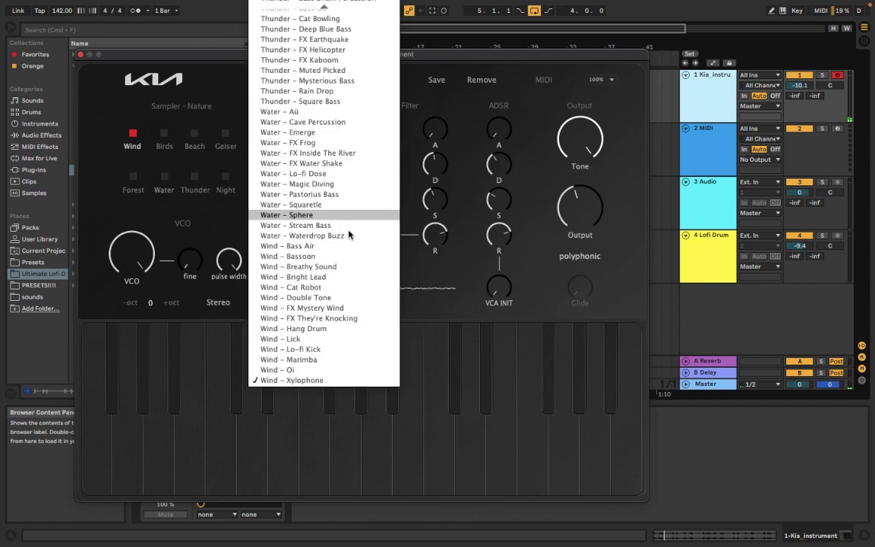
{"action": "left_click", "coordinate": [359, 176]}
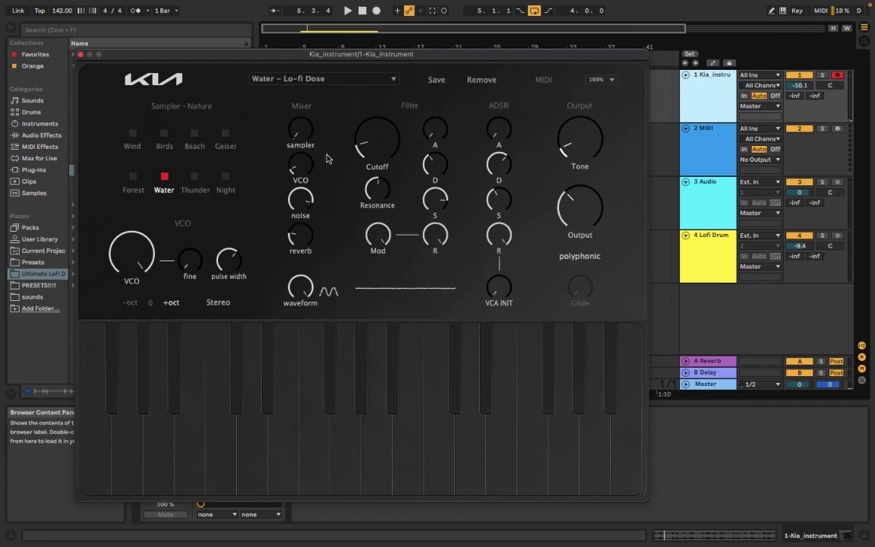
{"action": "mouse_move", "coordinate": [132, 254]}
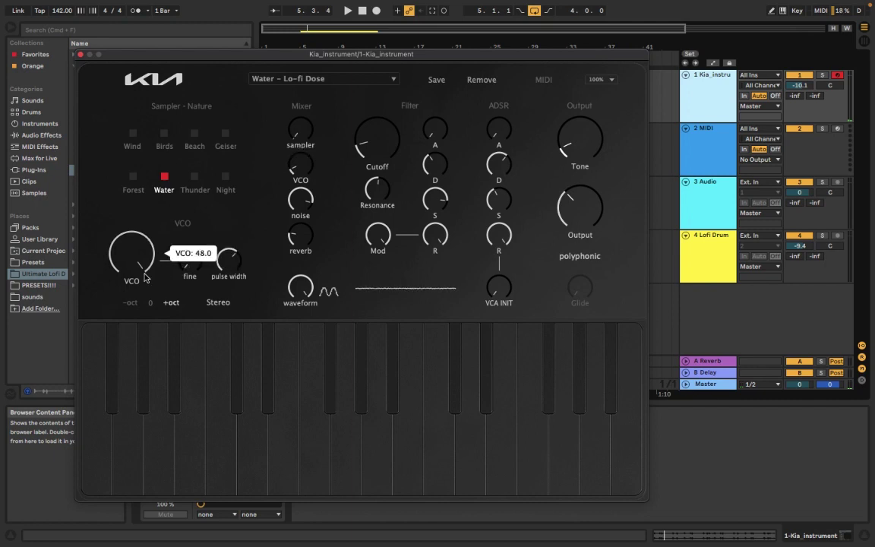
- Retune the VCO to about 7.2 and set the oscillator waveform to 4
{"action": "left_click_drag", "start_coordinate": [134, 277], "coordinate": [168, 441]}
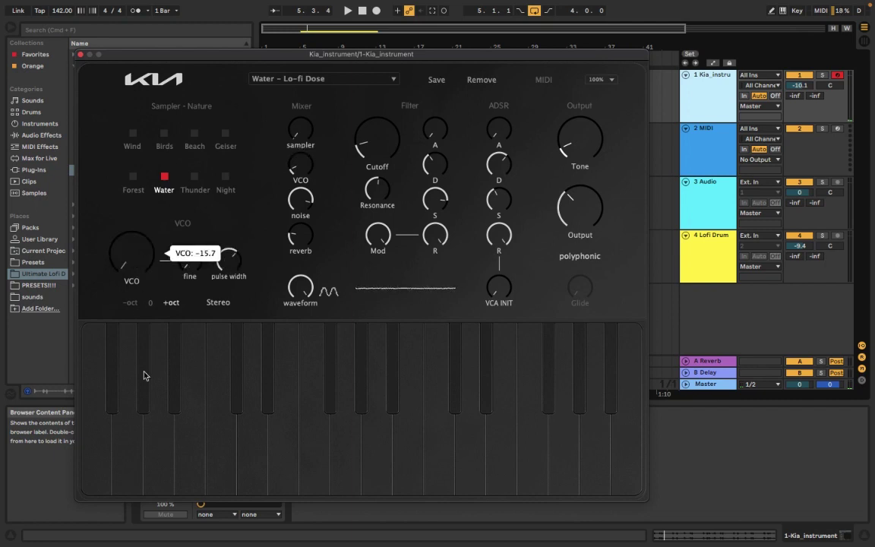
{"action": "mouse_move", "coordinate": [146, 375]}
{"action": "left_mouse_down"}
{"action": "mouse_move", "coordinate": [134, 266]}
{"action": "mouse_move", "coordinate": [212, 245]}
{"action": "left_mouse_up"}
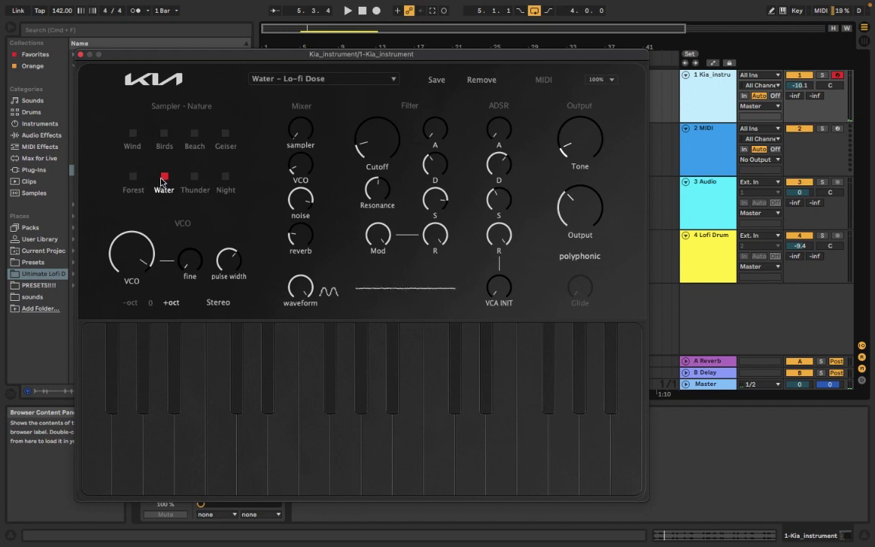
{"action": "left_click_drag", "start_coordinate": [298, 286], "coordinate": [297, 303]}
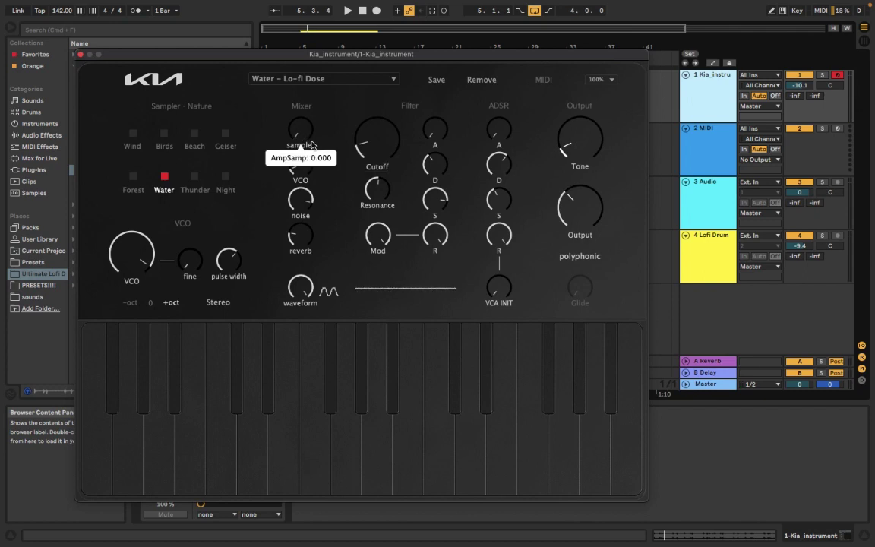
- Select Geiser, turn the sampler mix level to 0, then switch the sample to Beach
{"action": "left_click", "coordinate": [226, 135]}
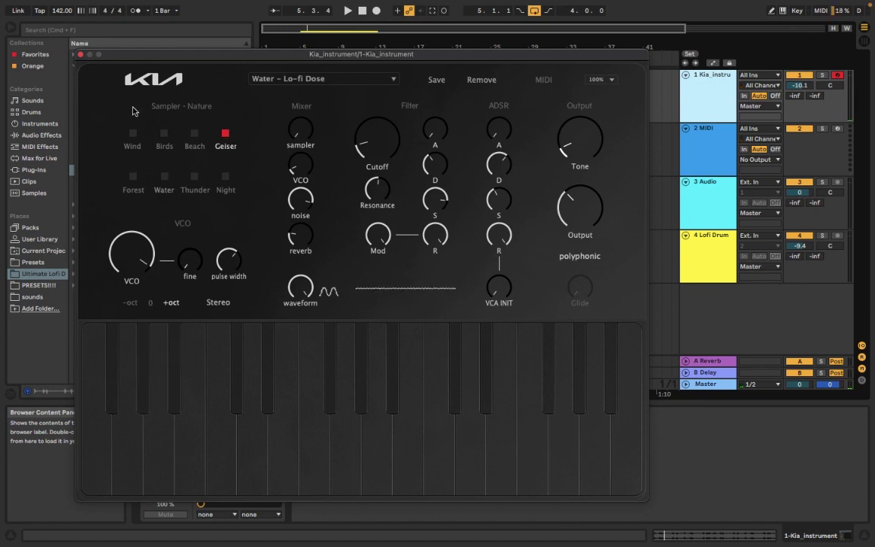
{"action": "mouse_move", "coordinate": [301, 129]}
{"action": "left_click_drag", "start_coordinate": [306, 123], "coordinate": [307, 133]}
{"action": "left_click", "coordinate": [195, 135]}
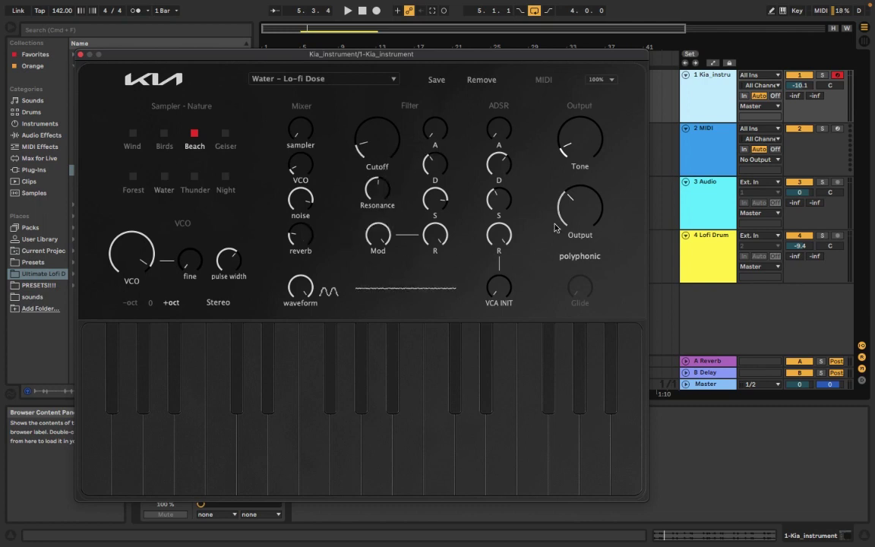
{"action": "mouse_move", "coordinate": [580, 207]}
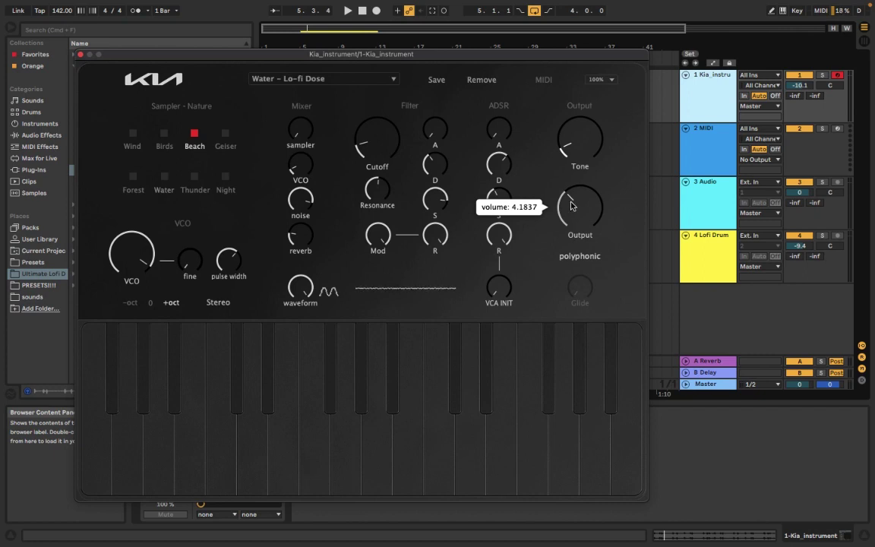
- Try output volumes, ending near the original, and set the waveform to sawtooth (3)
{"action": "left_click_drag", "start_coordinate": [571, 205], "coordinate": [533, 218]}
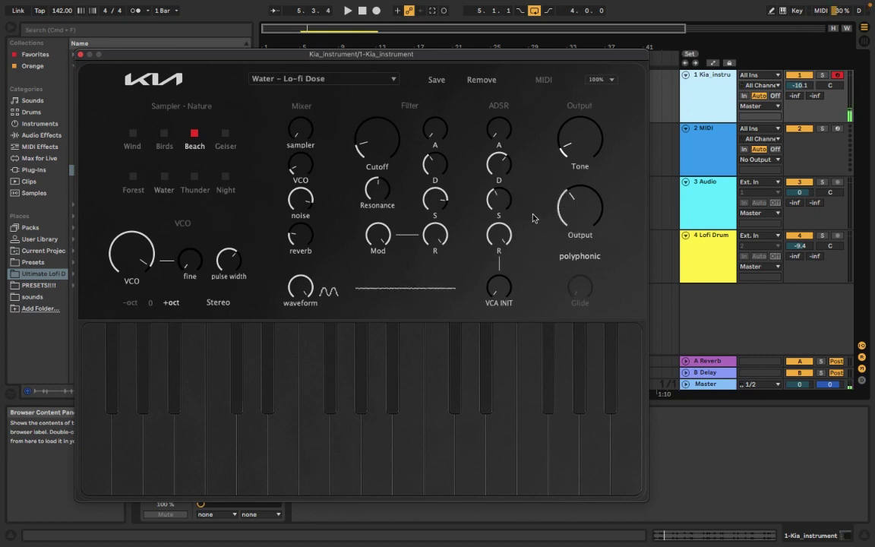
{"action": "mouse_move", "coordinate": [301, 287]}
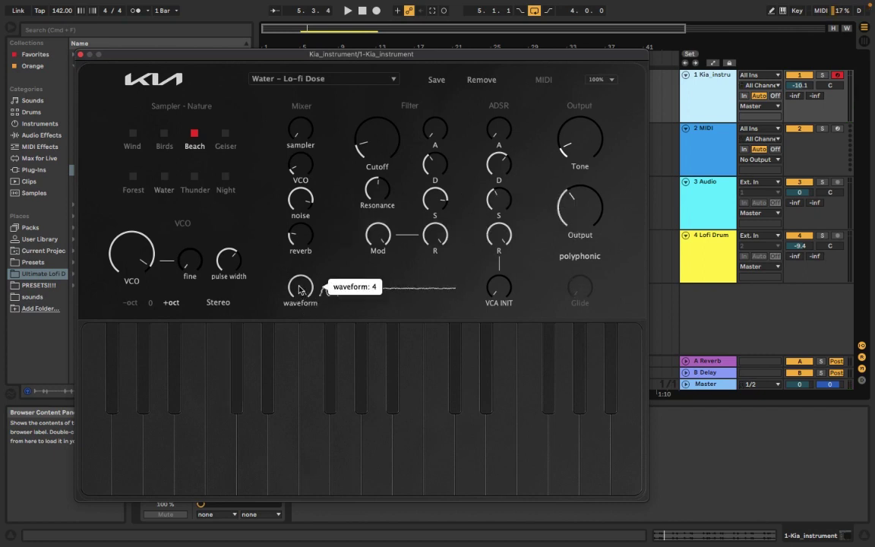
{"action": "mouse_move", "coordinate": [300, 290]}
{"action": "left_mouse_down"}
{"action": "mouse_move", "coordinate": [302, 341]}
{"action": "mouse_move", "coordinate": [300, 282]}
{"action": "mouse_move", "coordinate": [303, 334]}
{"action": "left_mouse_up"}
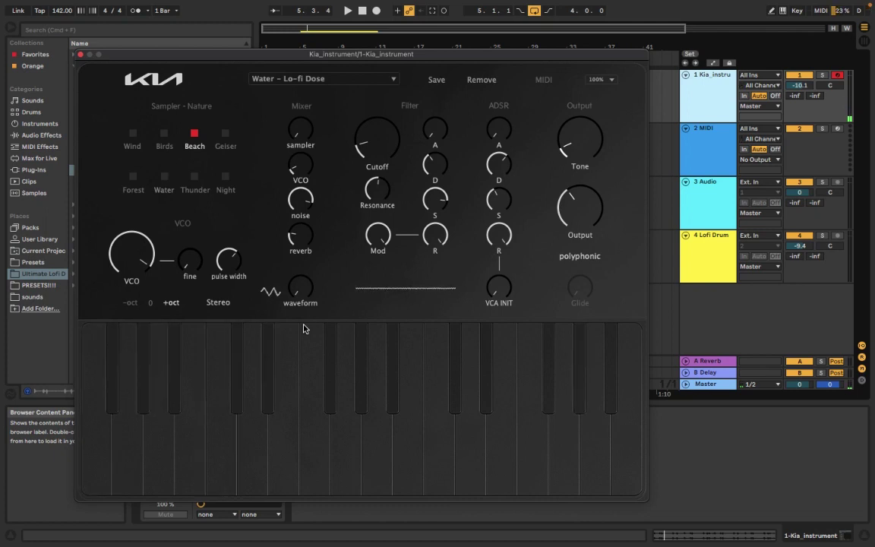
- Load the Beach – Shrimp preset from the top of Kia's preset list
{"action": "left_click", "coordinate": [250, 78]}
{"action": "scroll", "coordinate": [321, 180], "scroll_direction": "up", "scroll_amount": 5}
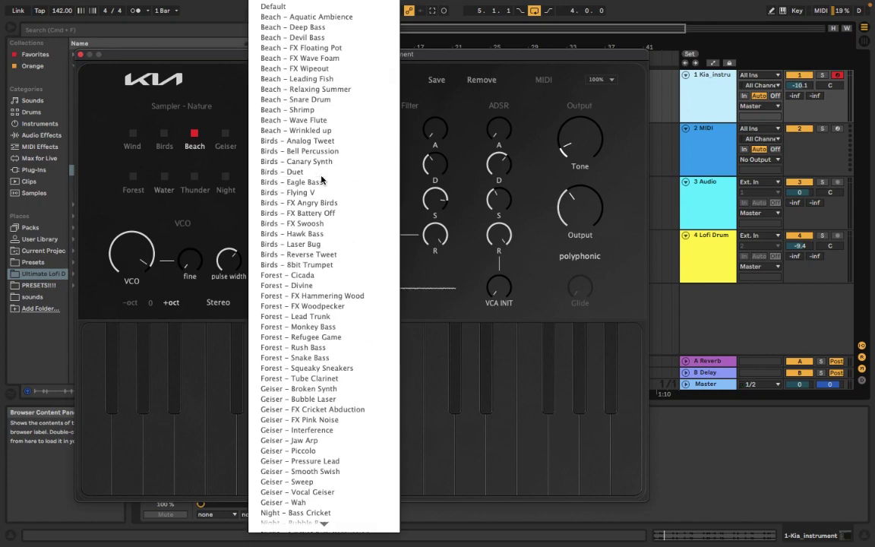
{"action": "left_click", "coordinate": [350, 110]}
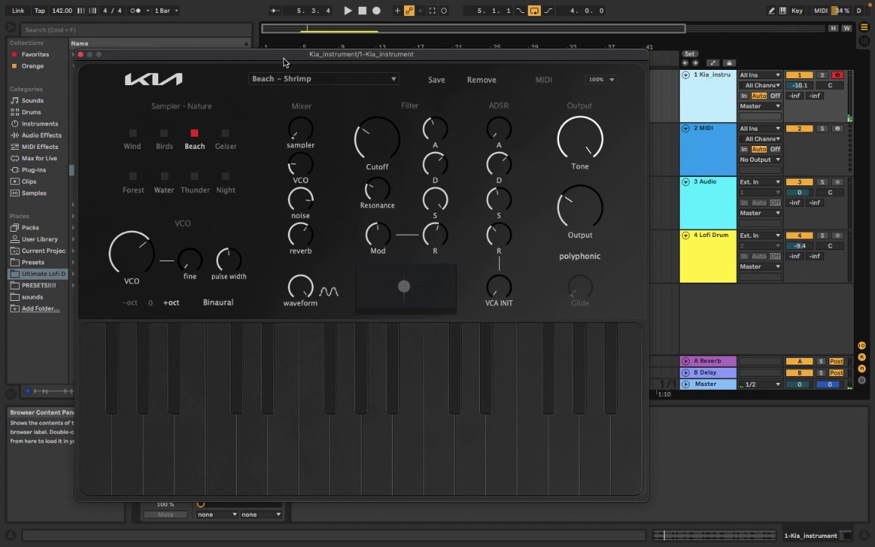
{"action": "mouse_move", "coordinate": [283, 58]}
{"action": "left_mouse_down"}
{"action": "mouse_move", "coordinate": [285, 48]}
{"action": "mouse_move", "coordinate": [293, 52]}
{"action": "left_mouse_up"}
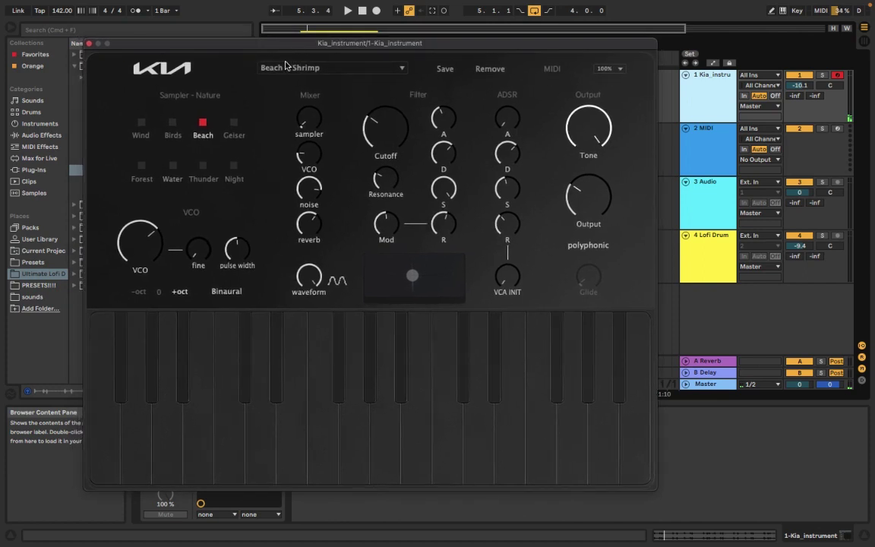